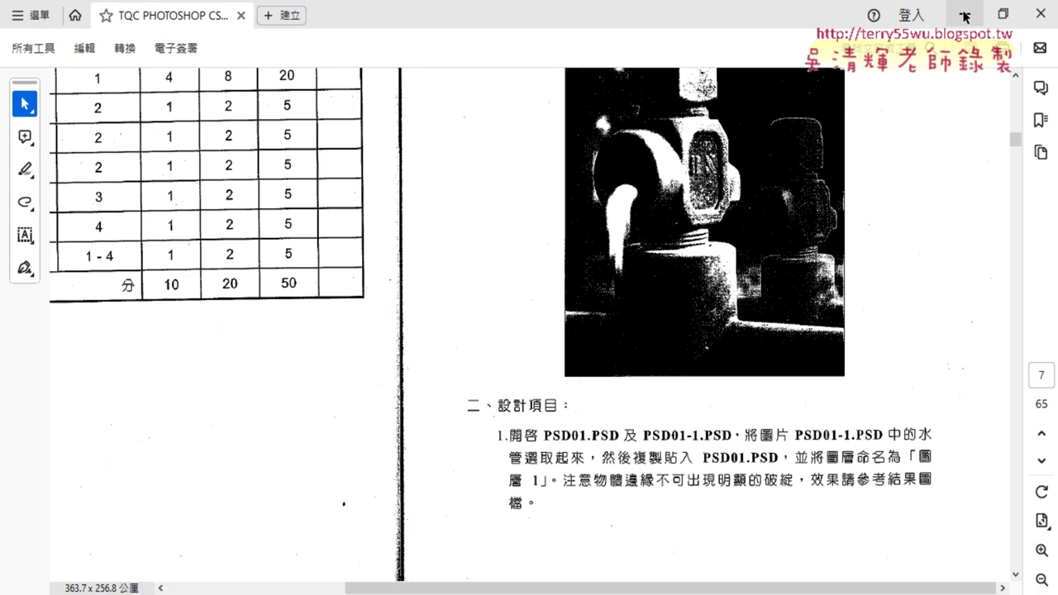
Switch to Photoshop and bring up the PSD01-1.psd image
left_click(964, 17)
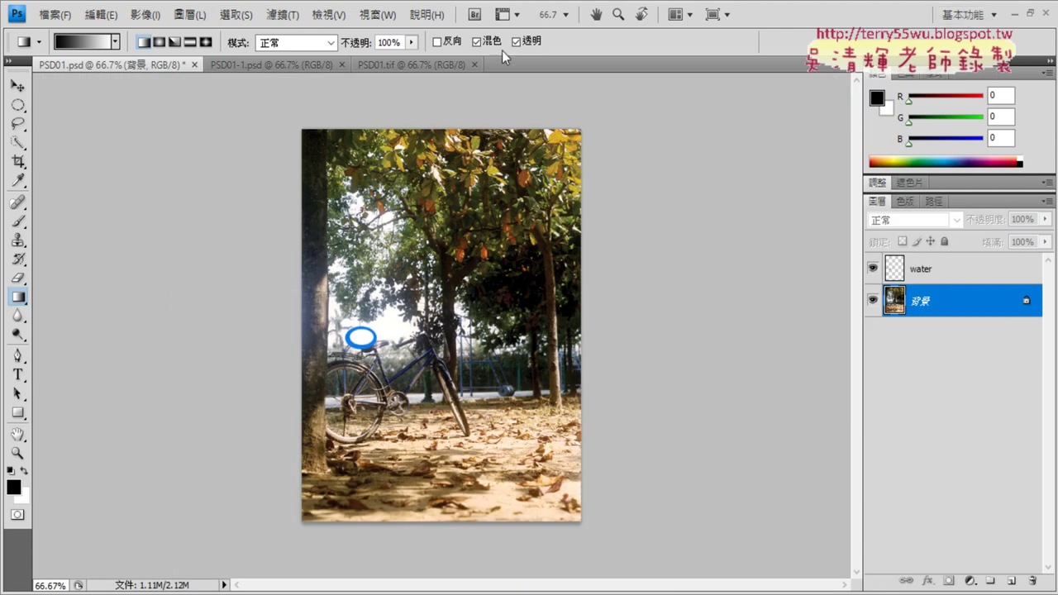
left_click(271, 64)
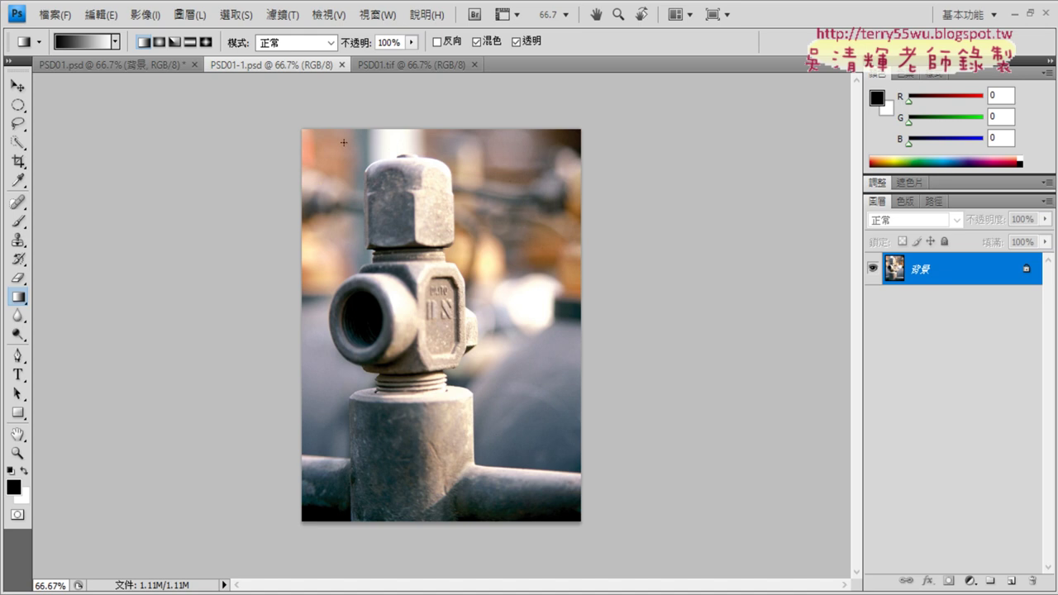
Try to trace the water pipe's right-hand outline with the Magnetic Lasso, starting where the horizontal pipe meets the image's right edge
left_click(19, 144)
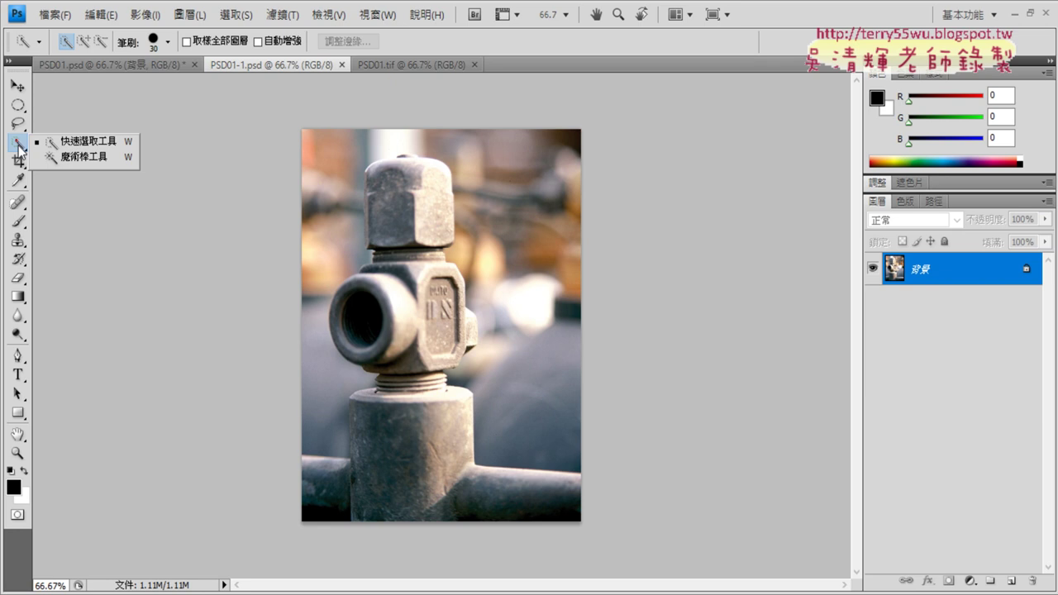
left_click(23, 127)
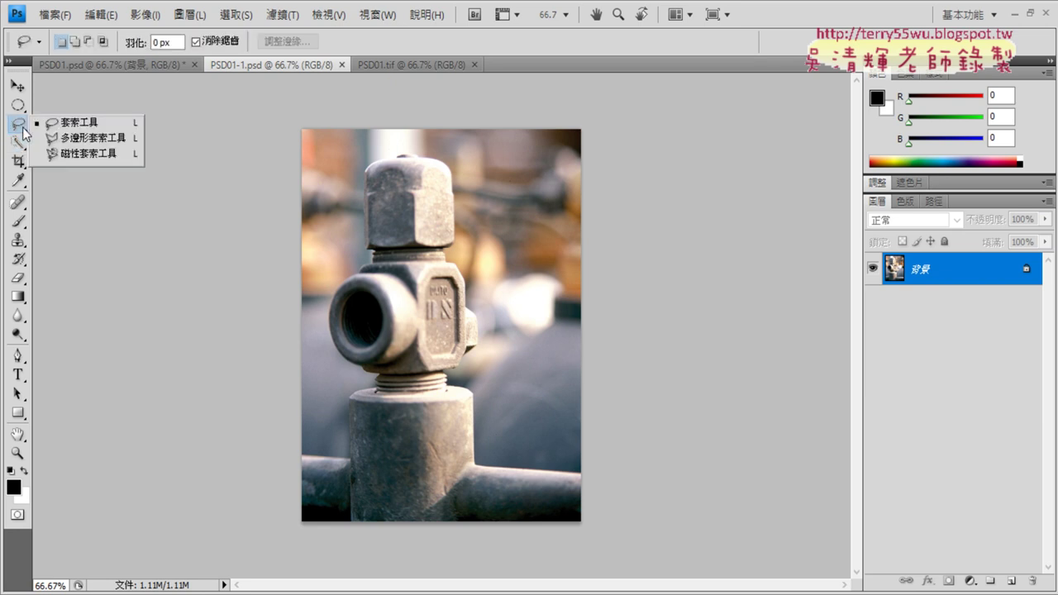
left_click(101, 154)
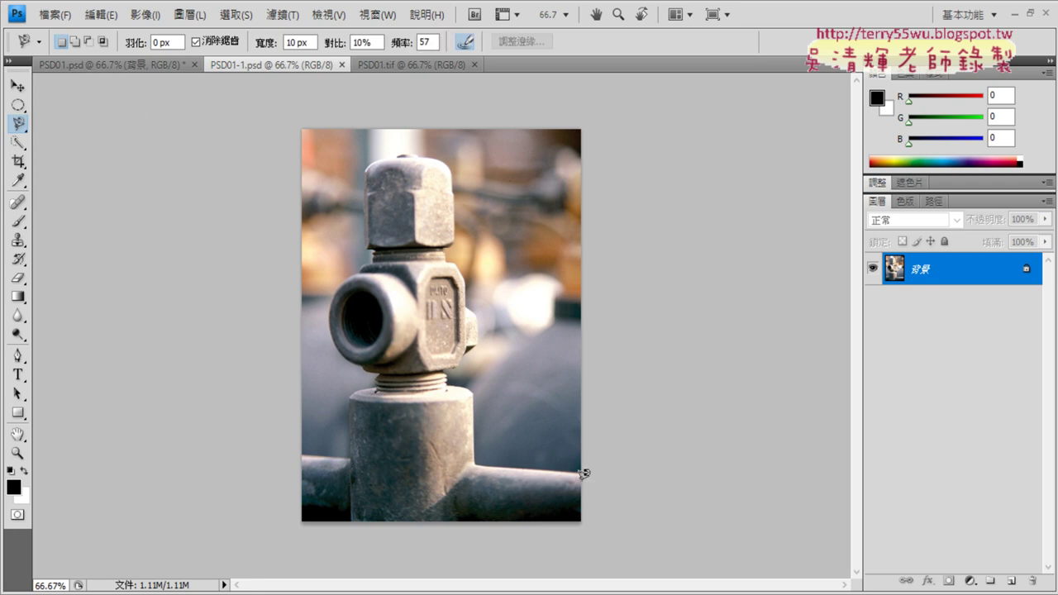
left_click(580, 483)
key("Escape")
left_click(579, 469)
mouse_move(530, 458)
left_mouse_down()
mouse_move(469, 450)
mouse_move(473, 380)
mouse_move(448, 377)
mouse_move(446, 357)
mouse_move(481, 326)
mouse_move(467, 274)
left_mouse_up()
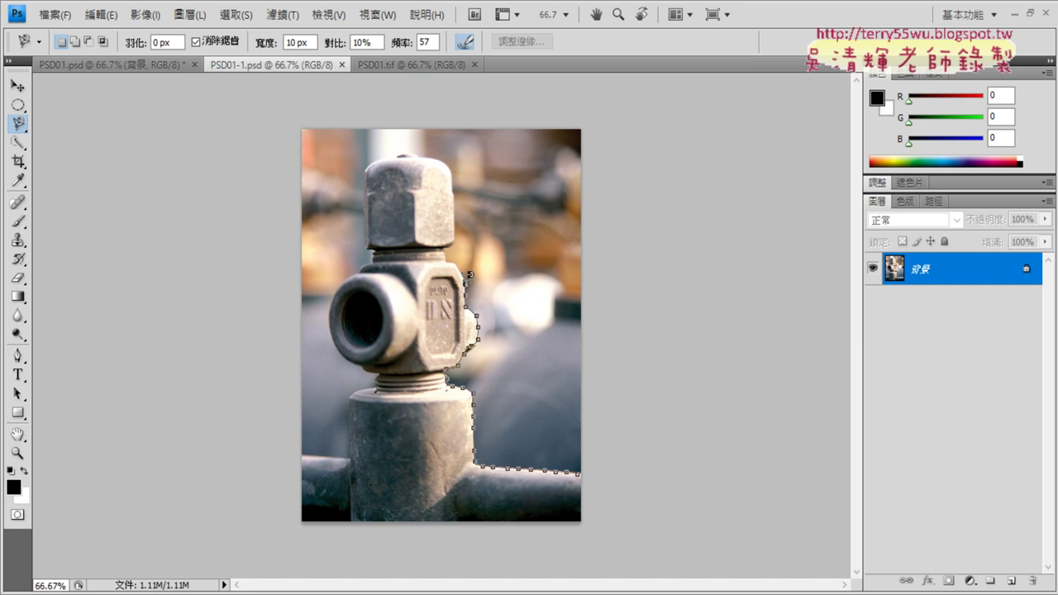
Deselect the partial Magnetic Lasso outline on the water pipe
key("ctrl+plus")
key("ctrl+plus")
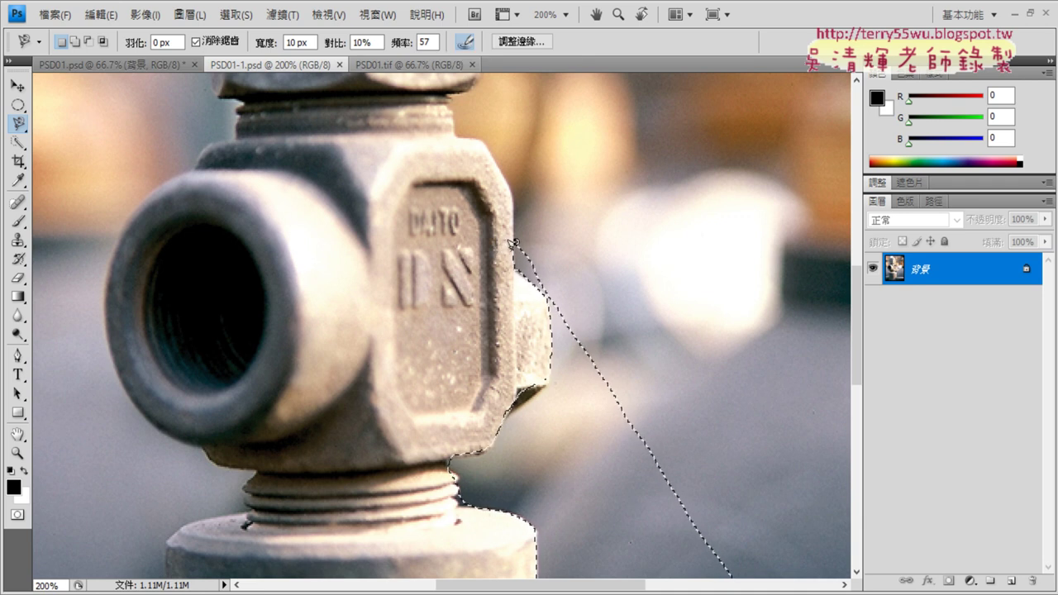
left_click(236, 14)
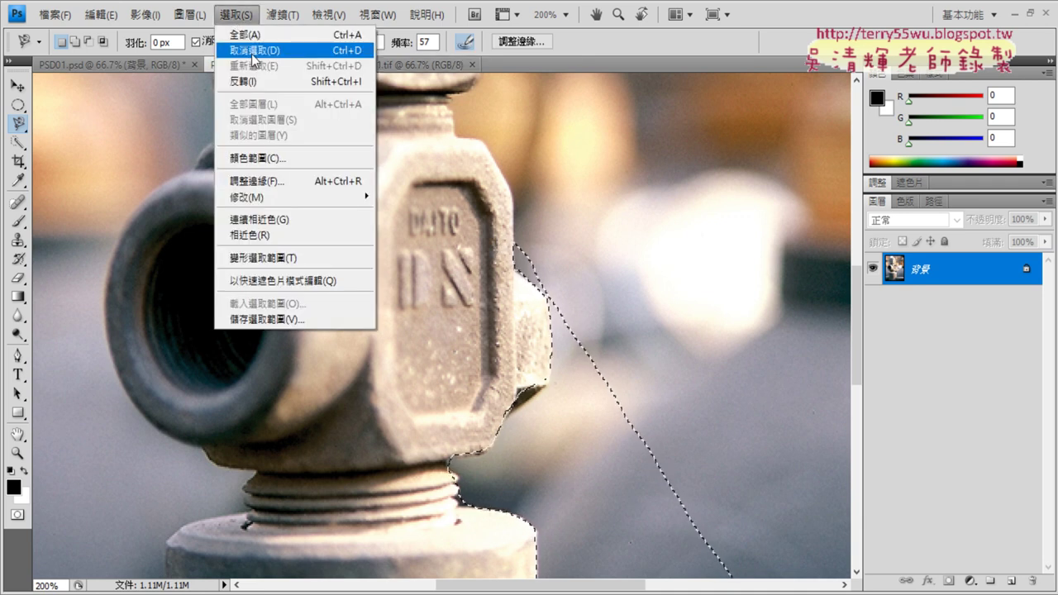
left_click(250, 54)
Try to trace the horizontal pipe's upper edge with the Magnetic Lasso, starting from the image's right edge
left_click_drag(856, 361, 855, 490)
mouse_move(618, 589)
left_mouse_down()
mouse_move(686, 588)
mouse_move(636, 588)
left_mouse_up()
left_click_drag(856, 496, 856, 388)
left_click(23, 138)
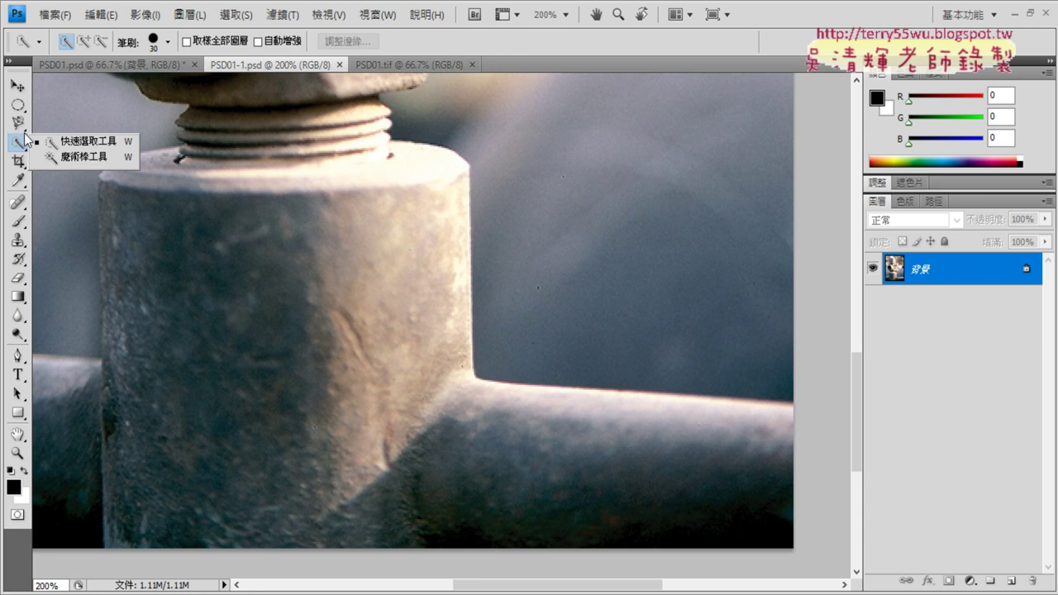
left_click(17, 122)
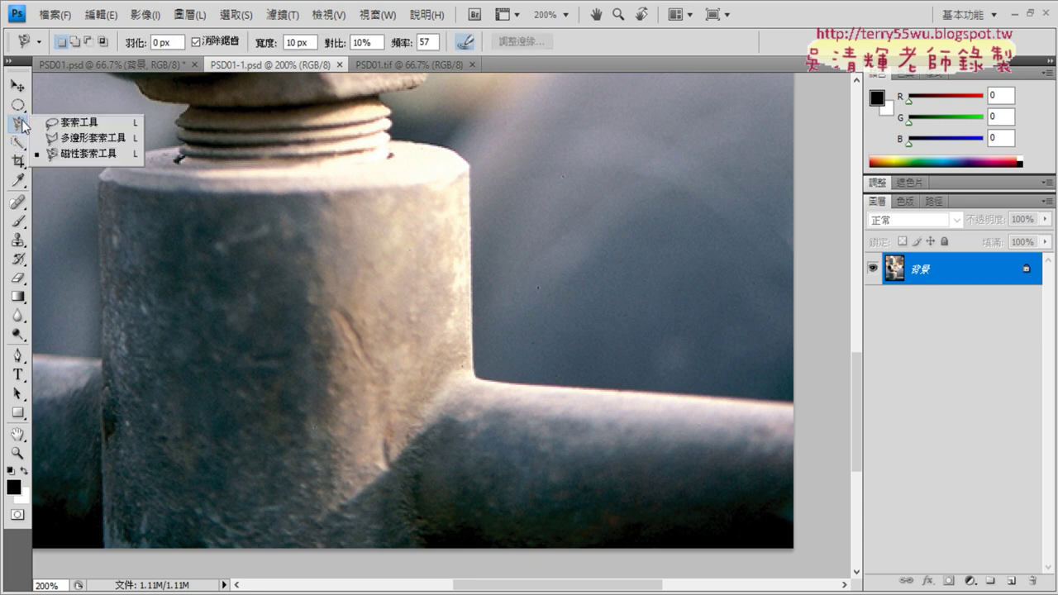
left_click(102, 155)
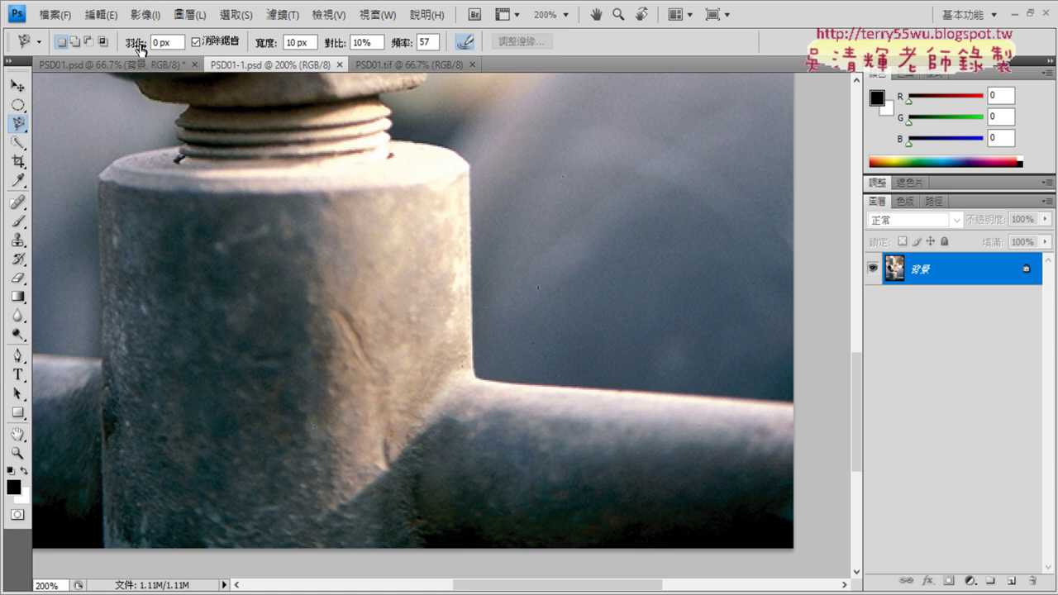
left_click(791, 396)
double_click(669, 386)
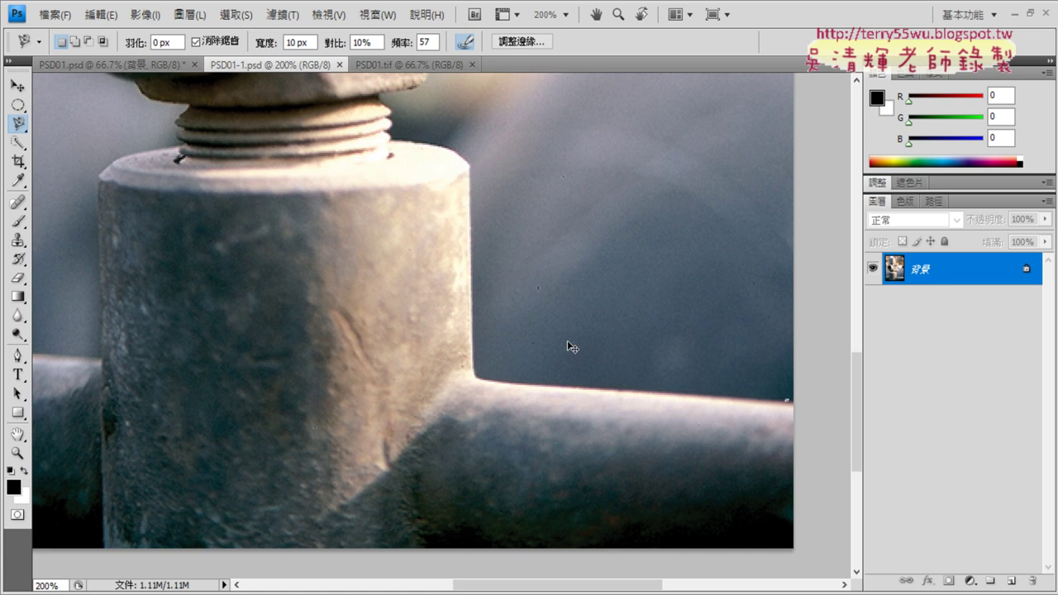
Select the blurred background above and beside the valve's cap with the Quick Selection tool in add-to-selection mode
scroll(569, 334, "down", 1)
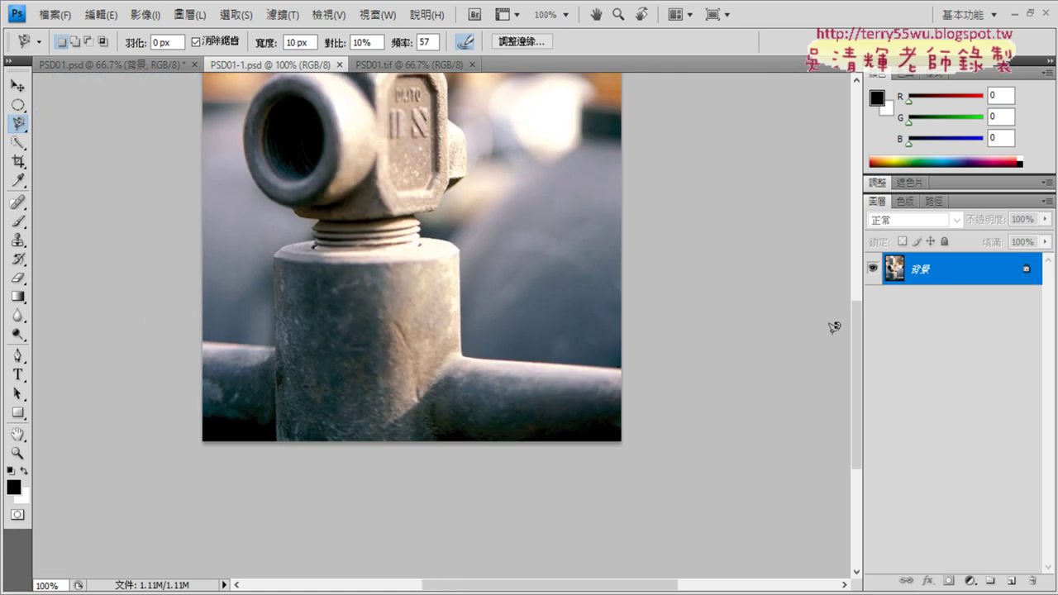
left_click_drag(853, 346, 856, 271)
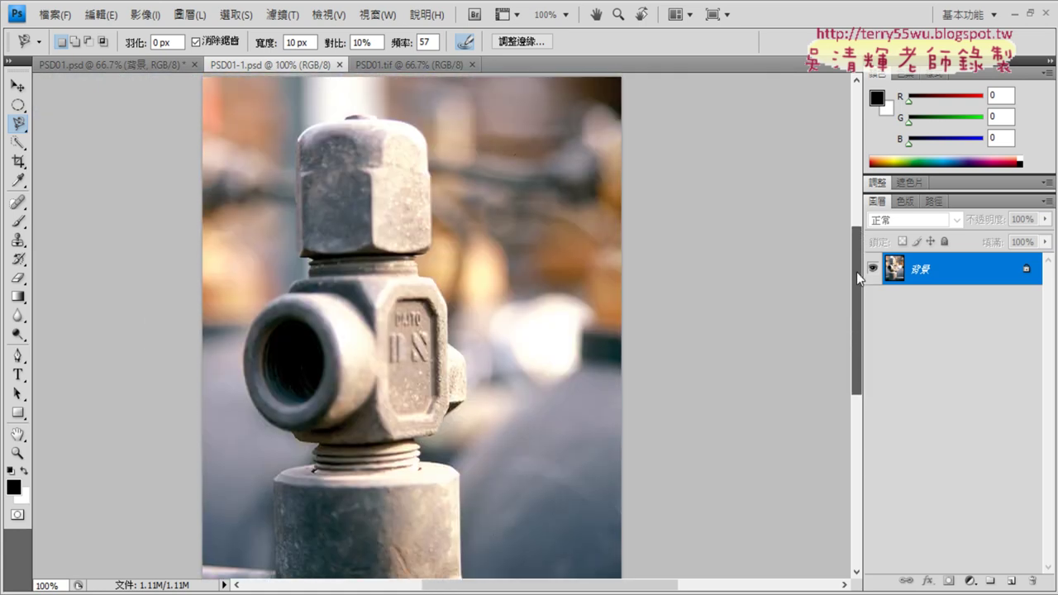
left_click(22, 146)
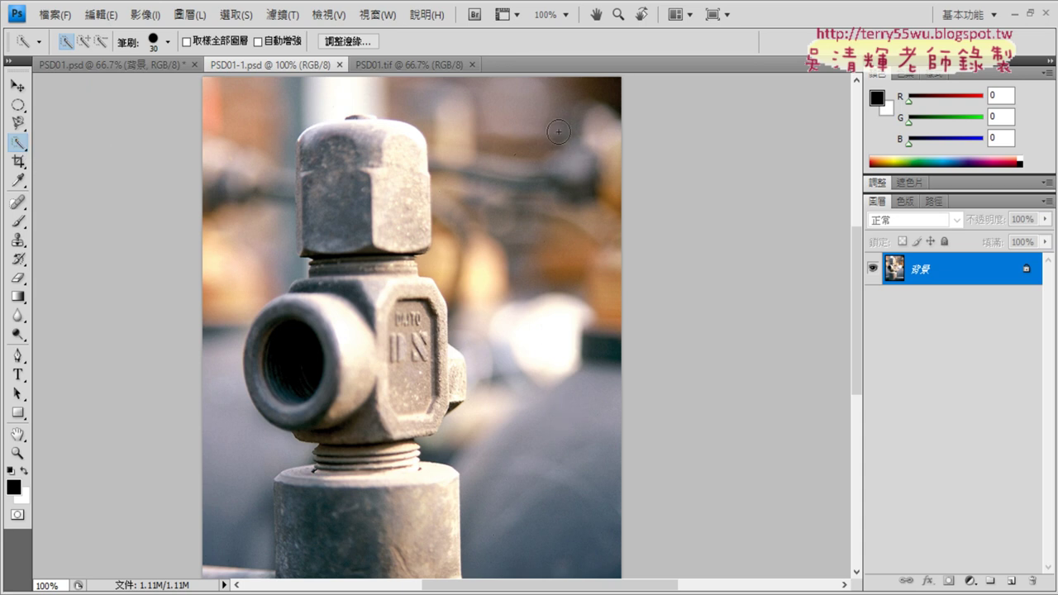
left_click(563, 107)
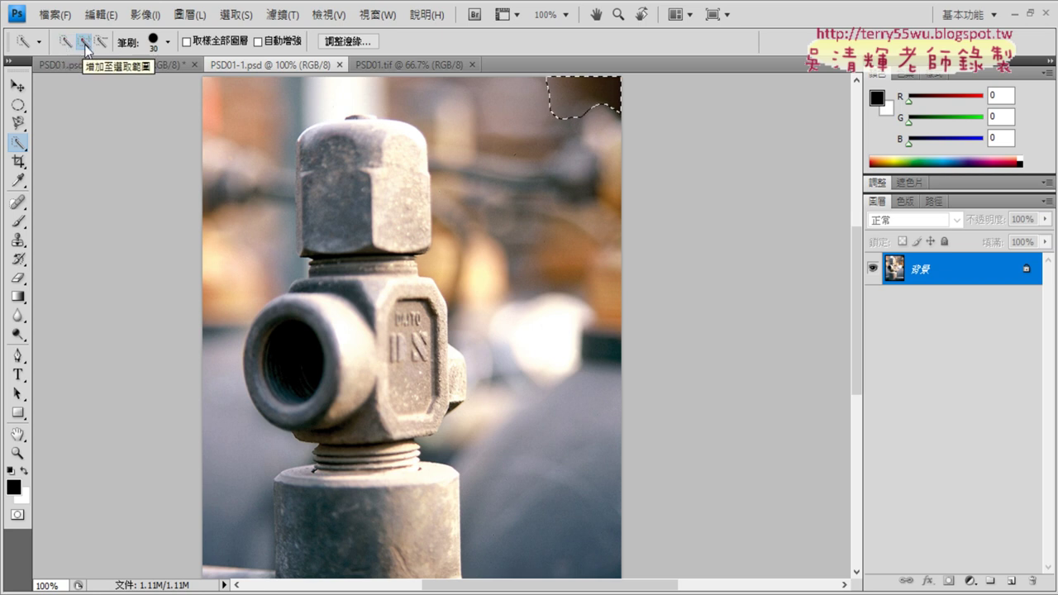
left_click(530, 152)
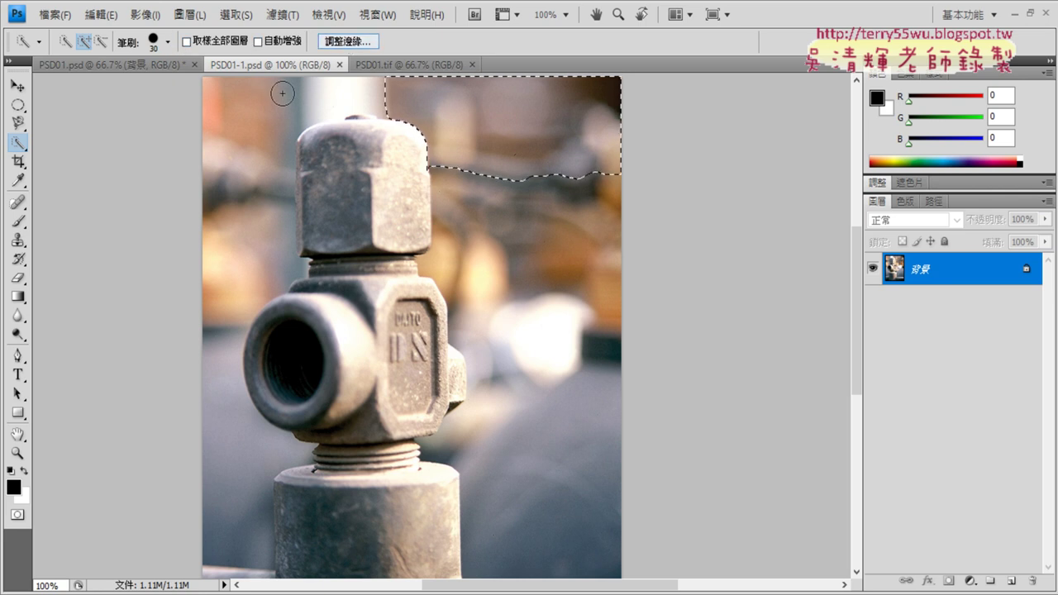
mouse_move(236, 108)
left_mouse_down()
mouse_move(281, 117)
mouse_move(308, 100)
left_mouse_up()
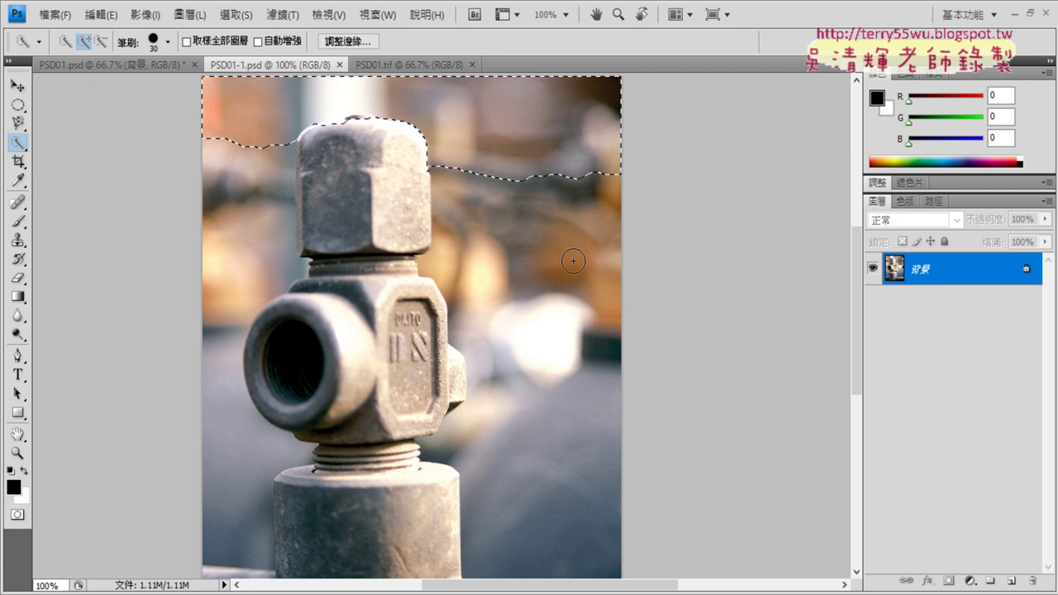
Extend the quick selection over the remaining background to the right and left of the water pipe
left_click_drag(618, 373, 586, 526)
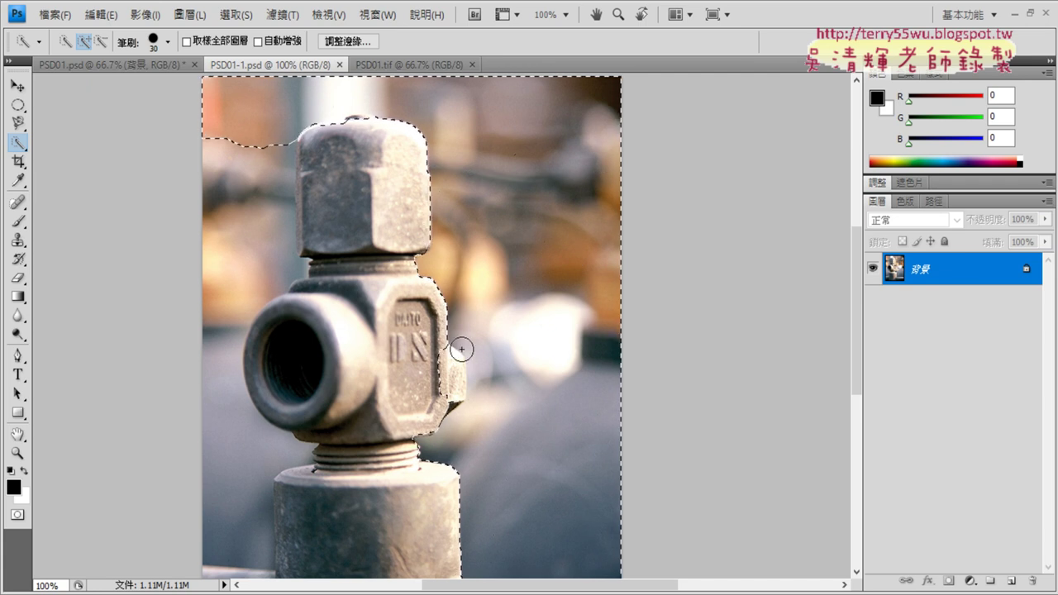
left_click_drag(460, 347, 468, 388)
left_click(223, 509)
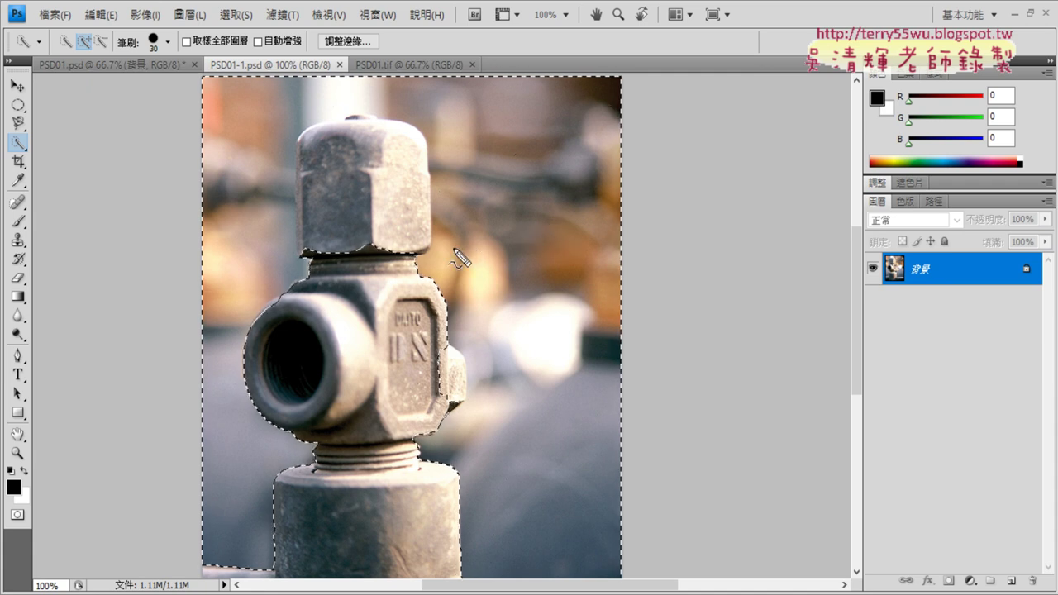
mouse_move(418, 266)
left_mouse_down()
mouse_move(286, 263)
mouse_move(268, 132)
mouse_move(336, 76)
mouse_move(471, 174)
mouse_move(451, 253)
mouse_move(421, 268)
left_mouse_up()
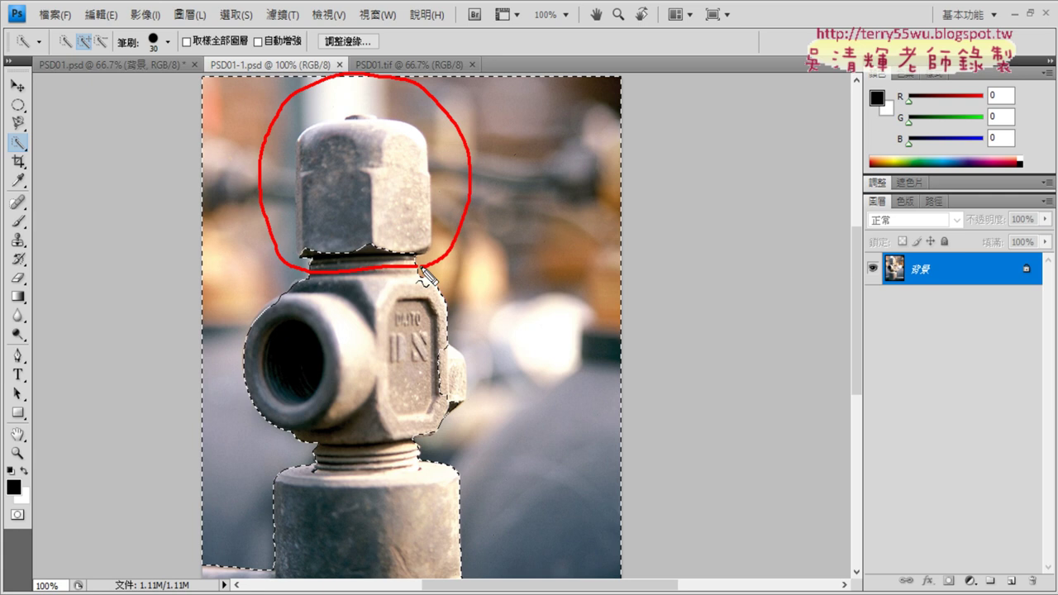
mouse_move(460, 426)
left_mouse_down()
mouse_move(423, 404)
mouse_move(461, 333)
mouse_move(494, 380)
mouse_move(456, 428)
left_mouse_up()
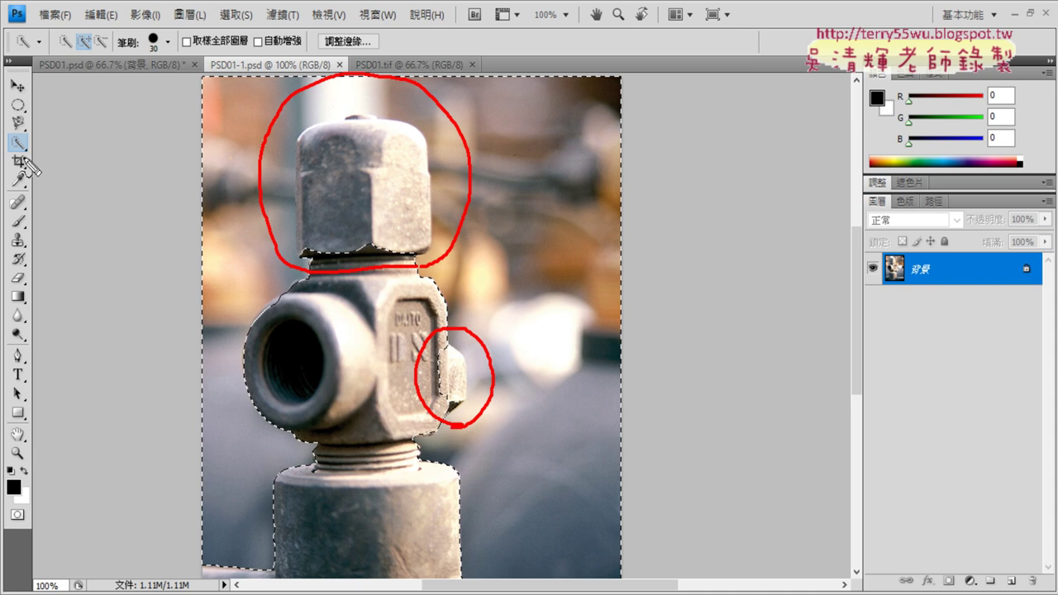
left_click_drag(10, 155, 37, 140)
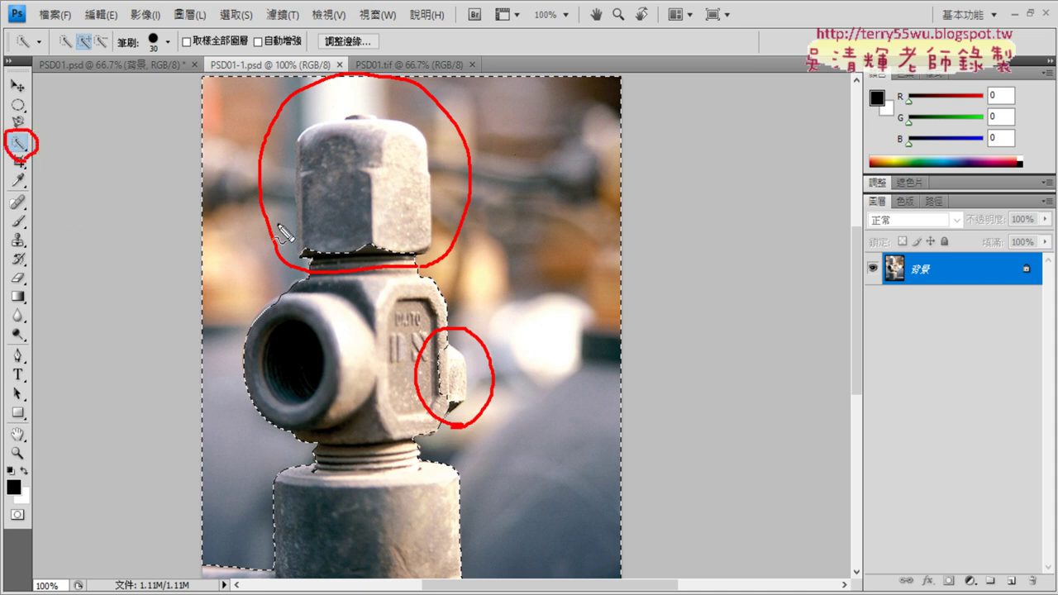